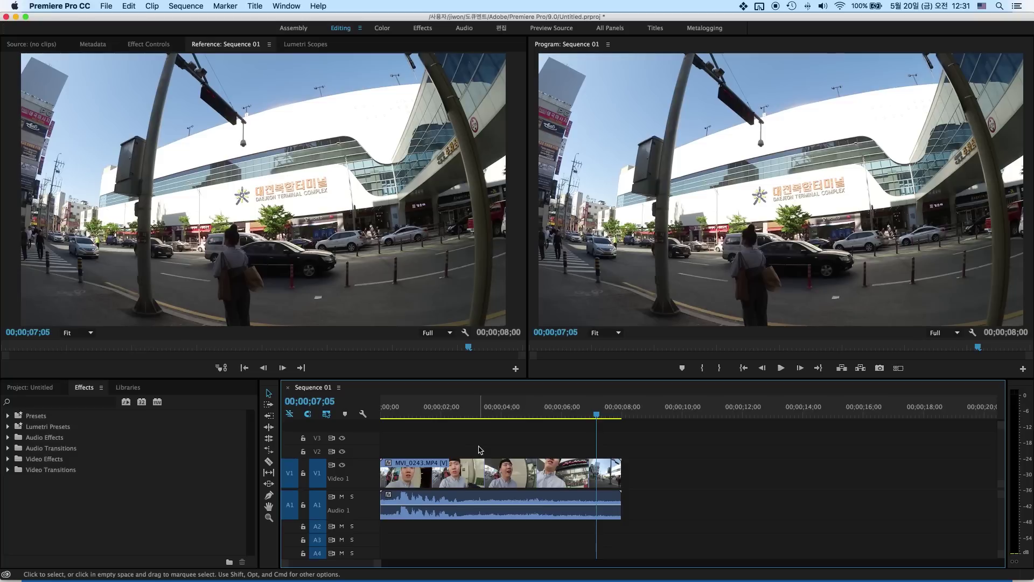
Step: Mark the sequence's Out point at the end of the clip, at 00;00;08;00
{"action": "left_click", "coordinate": [592, 414]}
{"action": "left_click_drag", "start_coordinate": [592, 415], "coordinate": [619, 462]}
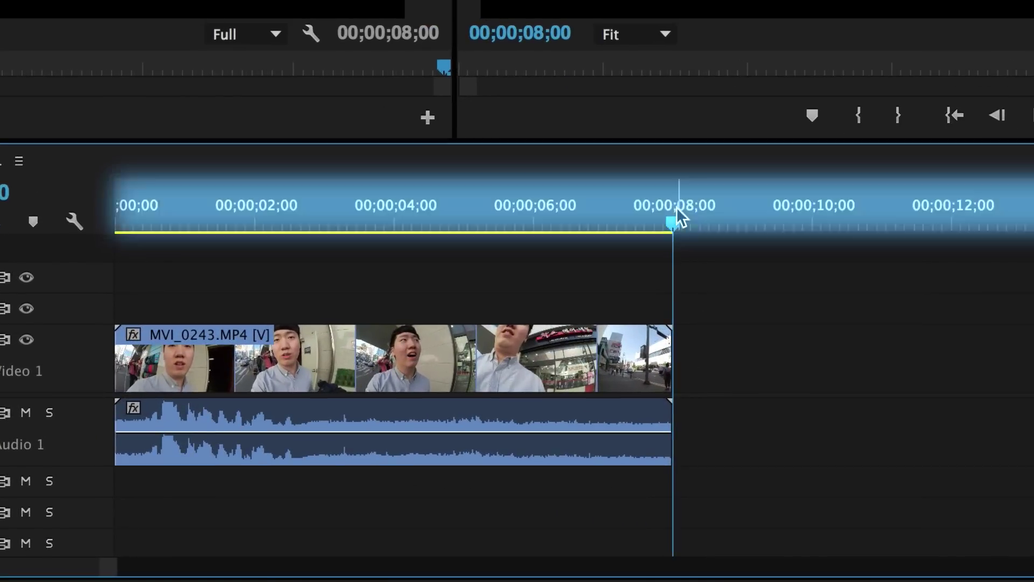
{"action": "right_click", "coordinate": [679, 208]}
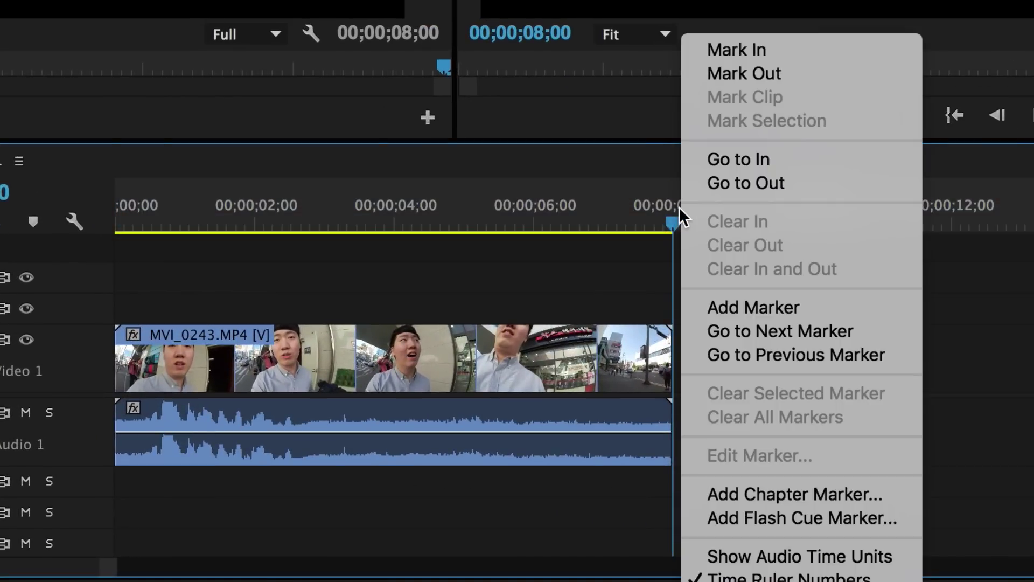
{"action": "left_click", "coordinate": [794, 77]}
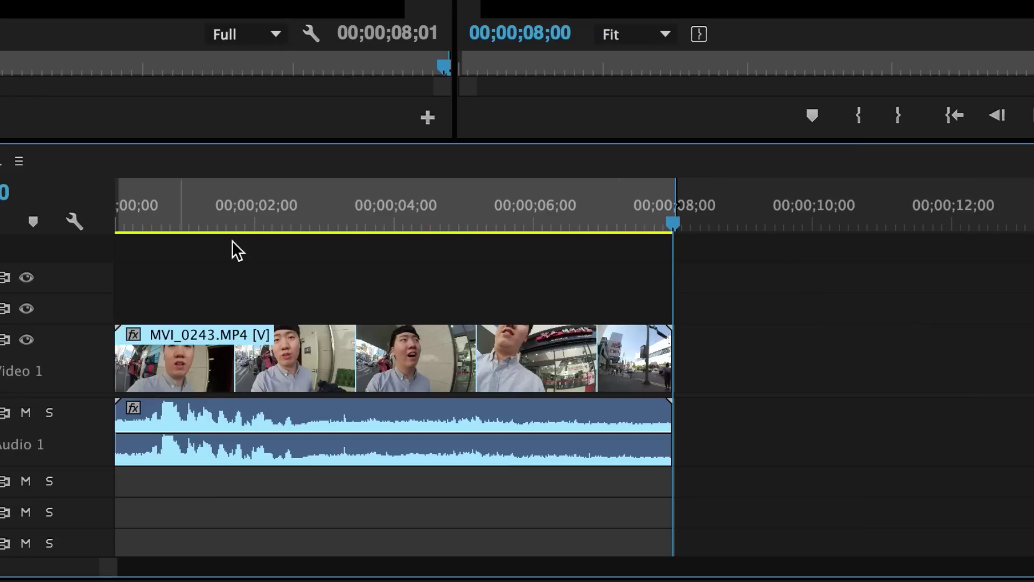
Step: Mark an In point at 00;00;00;20 and clear the sequence's In and Out points
{"action": "left_click_drag", "start_coordinate": [689, 205], "coordinate": [676, 452]}
{"action": "mouse_move", "coordinate": [677, 197]}
{"action": "left_mouse_down"}
{"action": "mouse_move", "coordinate": [752, 232]}
{"action": "mouse_move", "coordinate": [695, 298]}
{"action": "mouse_move", "coordinate": [683, 337]}
{"action": "mouse_move", "coordinate": [716, 409]}
{"action": "mouse_move", "coordinate": [675, 436]}
{"action": "left_mouse_up"}
{"action": "right_click", "coordinate": [407, 336]}
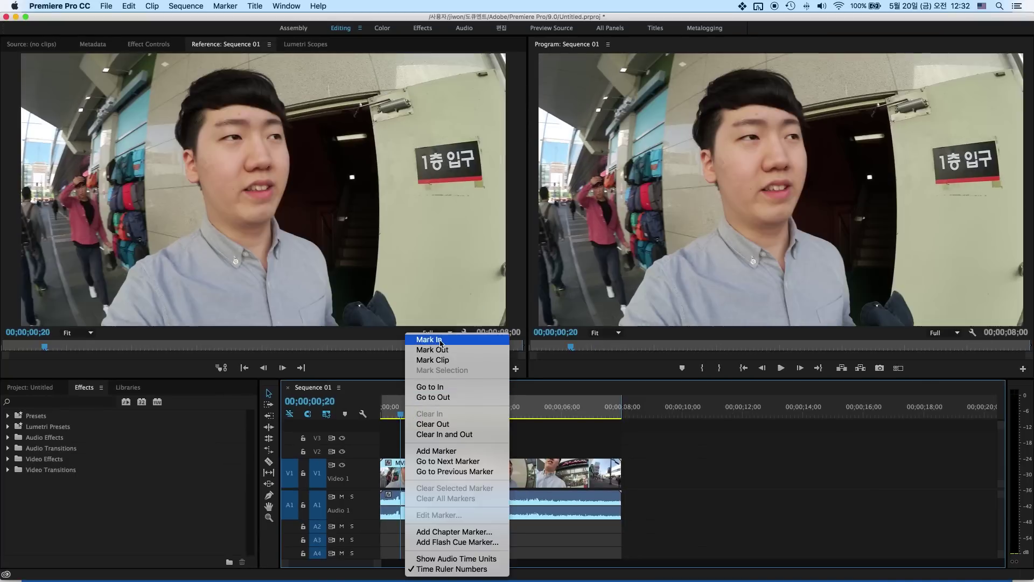
{"action": "left_click", "coordinate": [440, 340]}
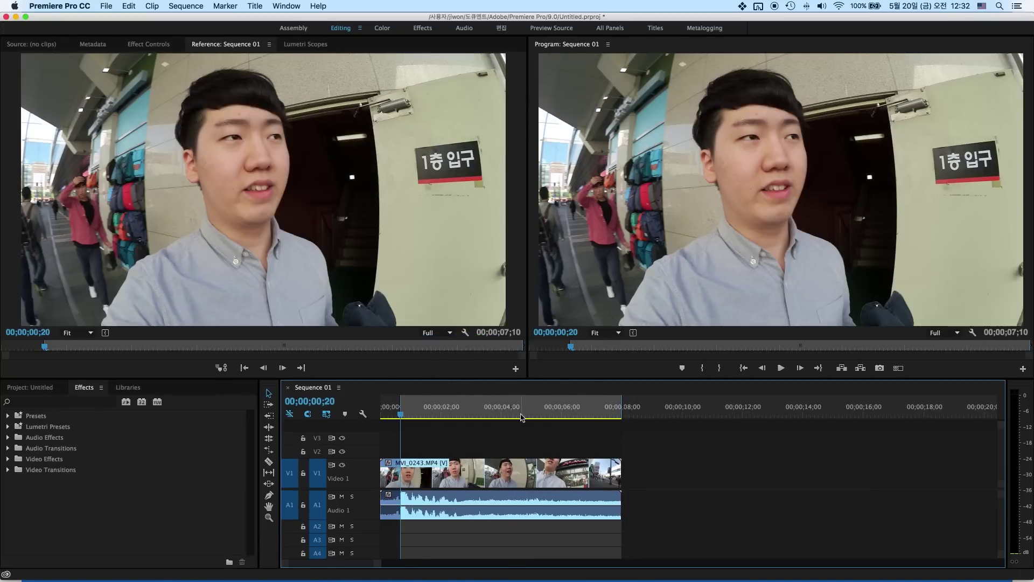
{"action": "right_click", "coordinate": [480, 417]}
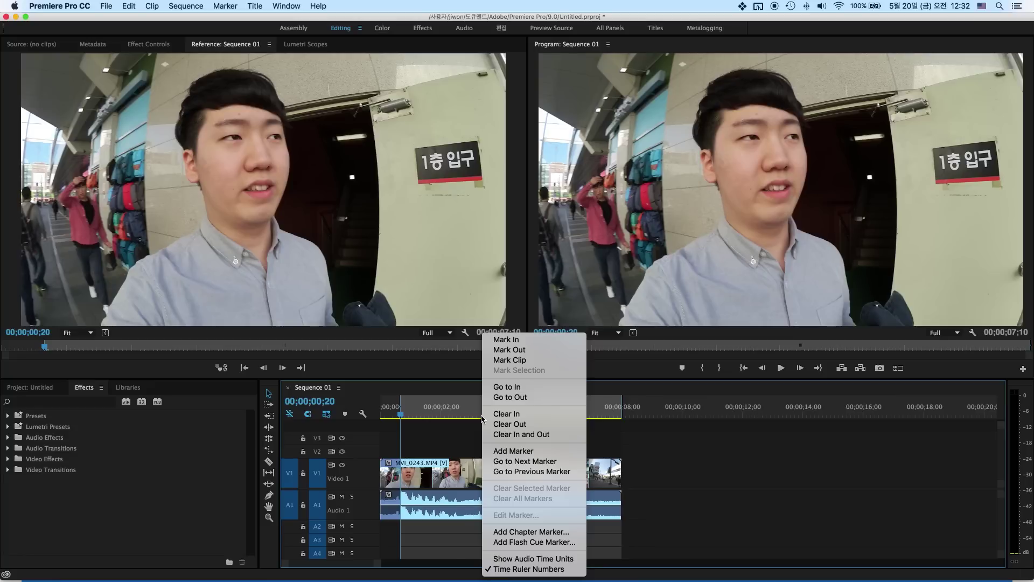
{"action": "left_click", "coordinate": [521, 434]}
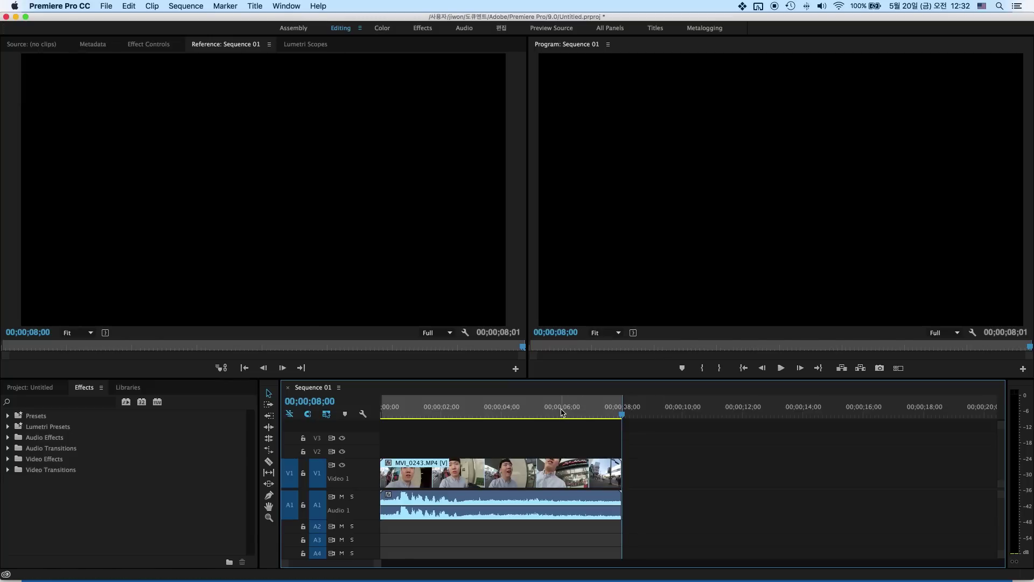
Step: Place the playhead at 00;00;06;21 and open the media export settings for the sequence
{"action": "left_click", "coordinate": [562, 412]}
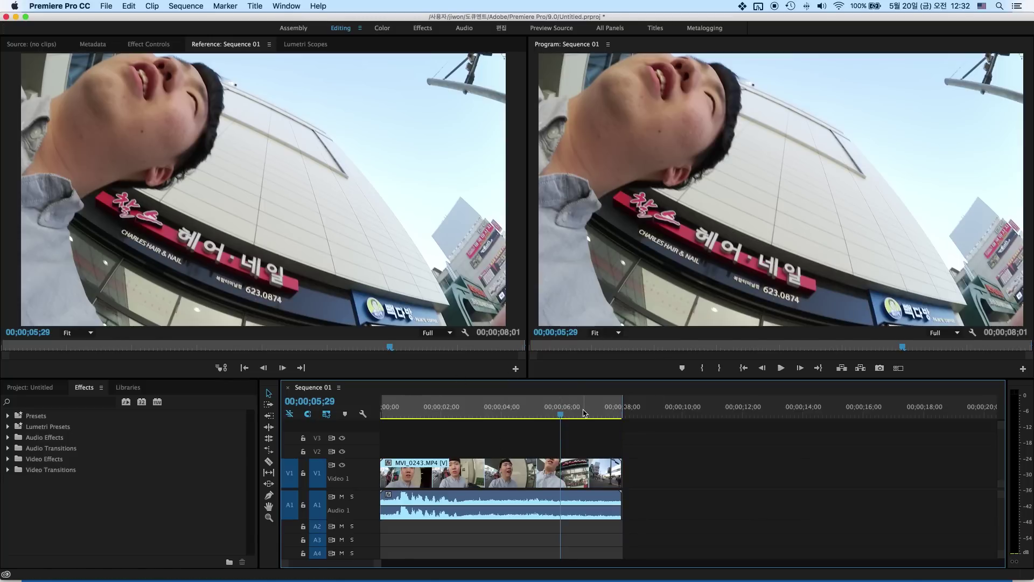
{"action": "left_click", "coordinate": [106, 6]}
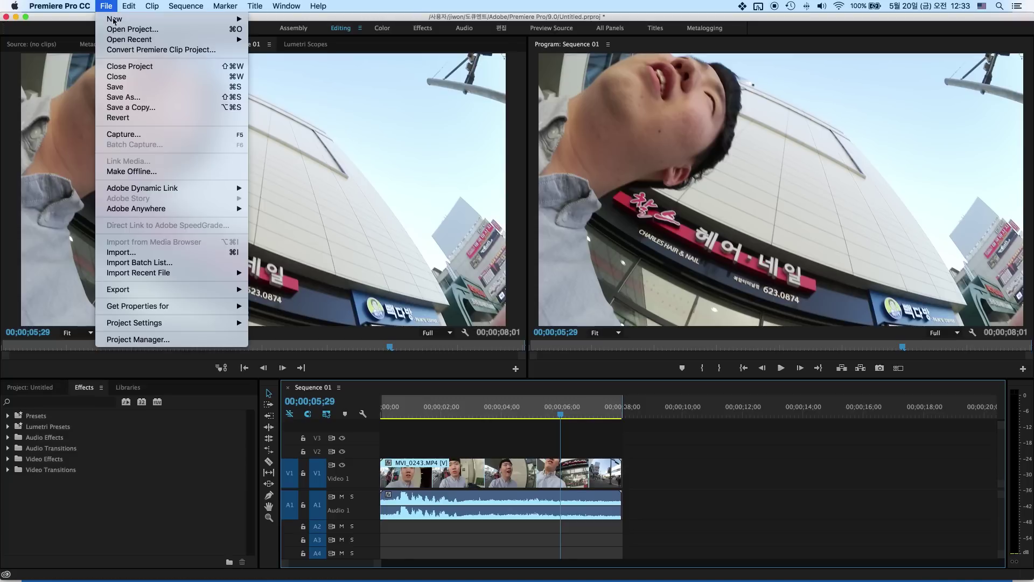
{"action": "left_click", "coordinate": [615, 248]}
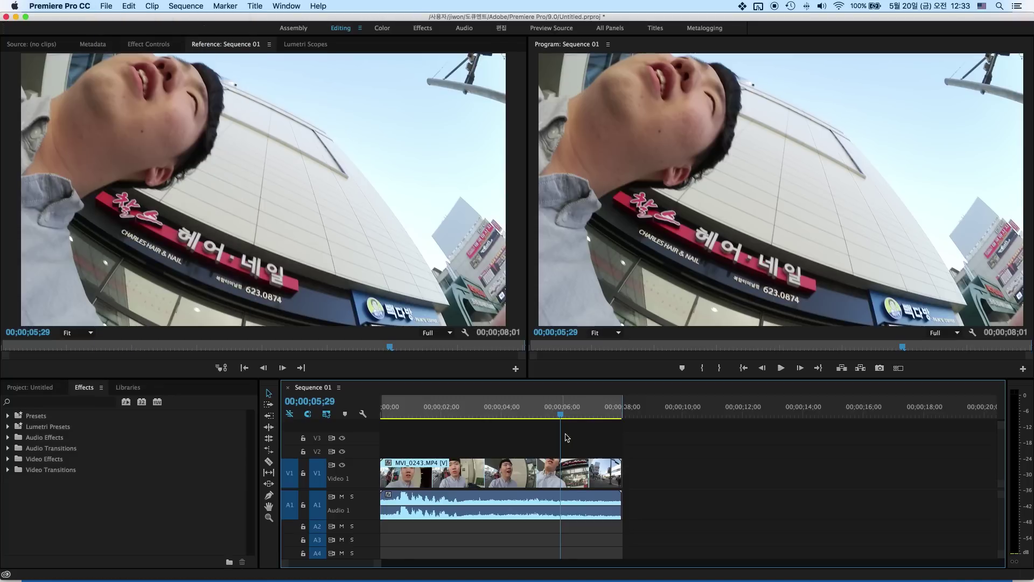
{"action": "left_click", "coordinate": [583, 414]}
{"action": "left_click", "coordinate": [106, 6]}
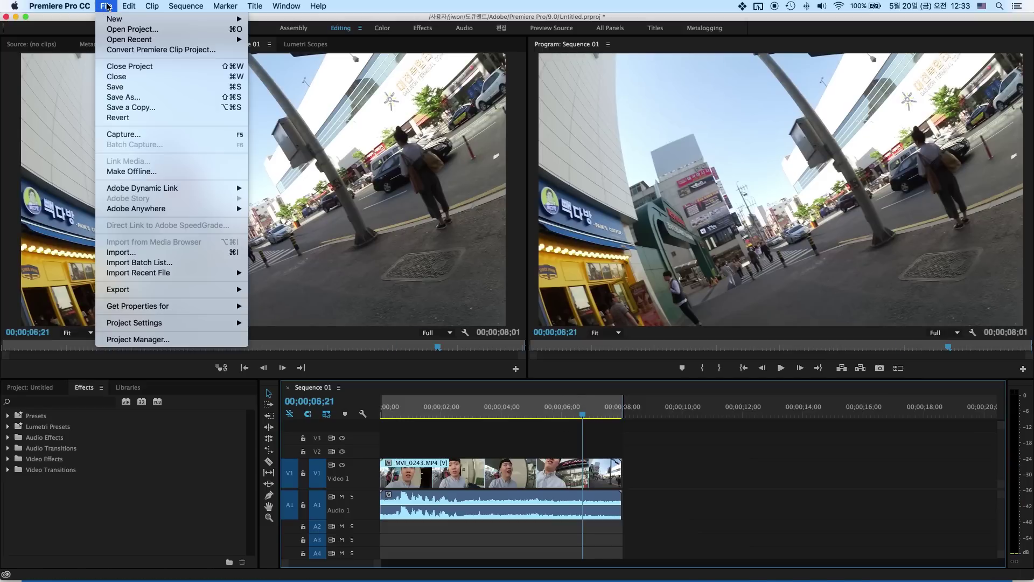
{"action": "mouse_move", "coordinate": [178, 289]}
{"action": "left_click", "coordinate": [311, 290]}
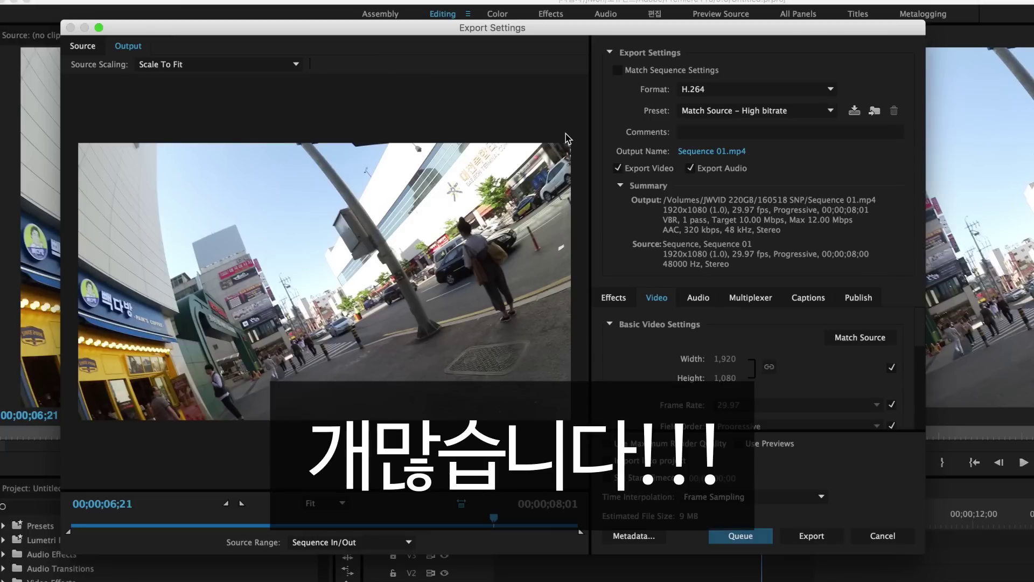
Step: Set the export format to H.264
{"action": "left_click", "coordinate": [697, 90]}
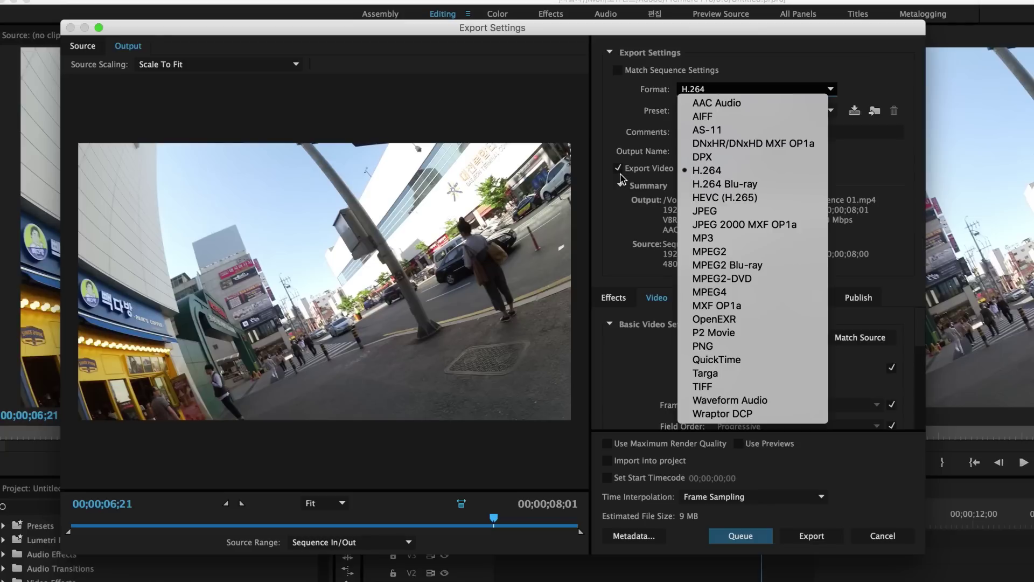
{"action": "left_click", "coordinate": [716, 171]}
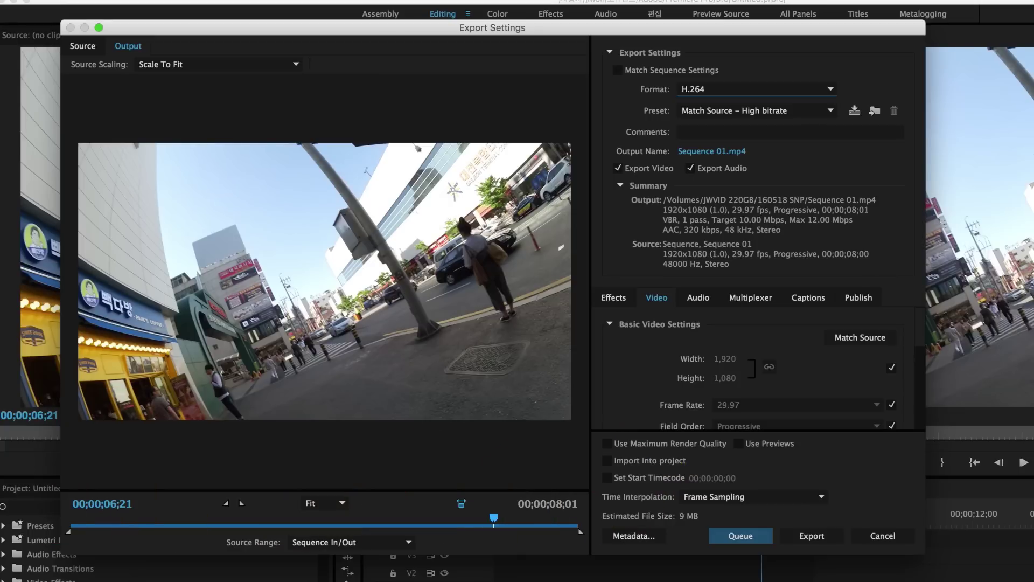
{"action": "left_click", "coordinate": [717, 90]}
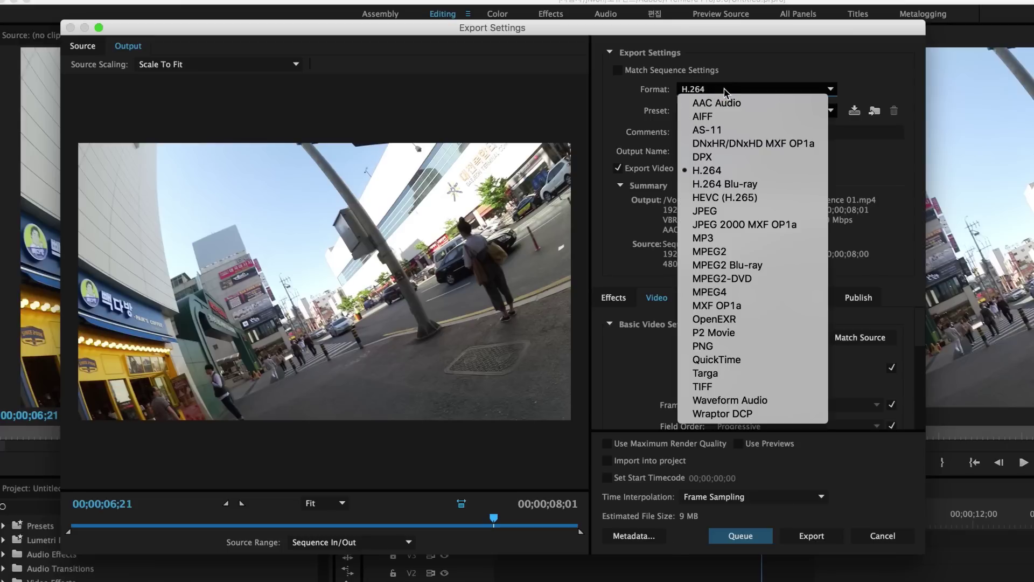
{"action": "left_click", "coordinate": [711, 171]}
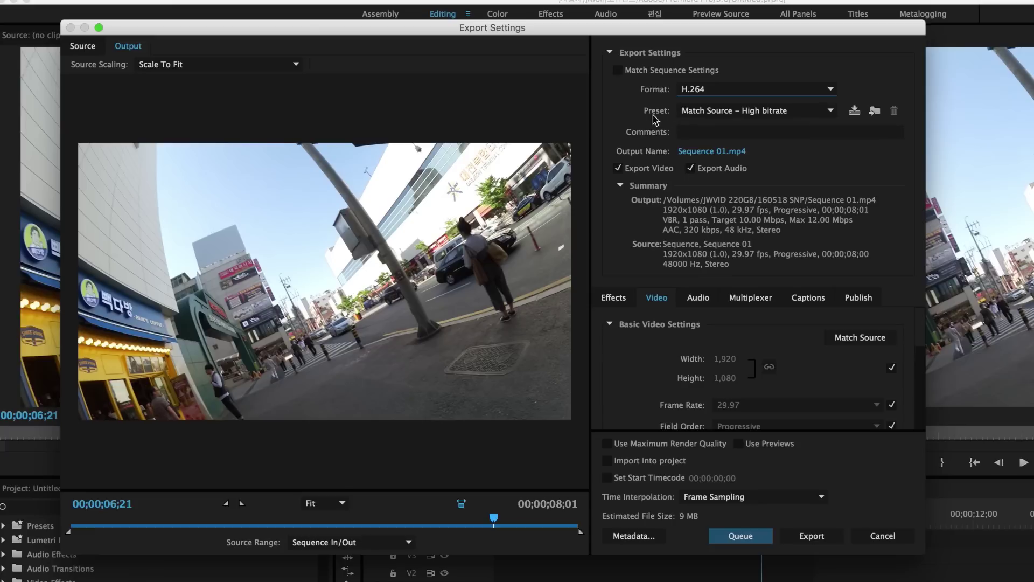
Step: Choose the YouTube 1080p HD preset for the export
{"action": "left_click", "coordinate": [737, 112]}
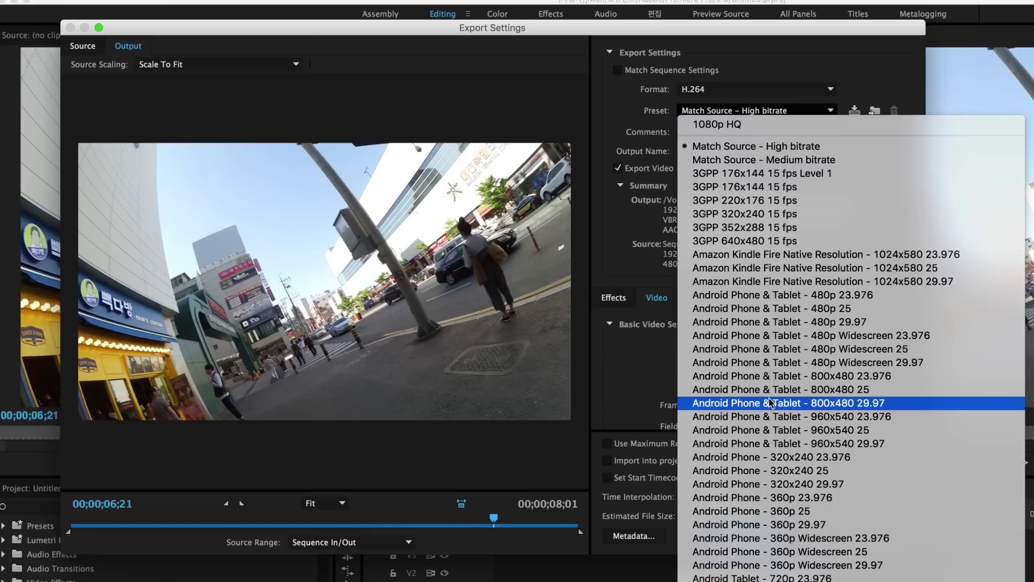
{"action": "scroll", "coordinate": [787, 411], "scroll_direction": "down", "scroll_amount": 5}
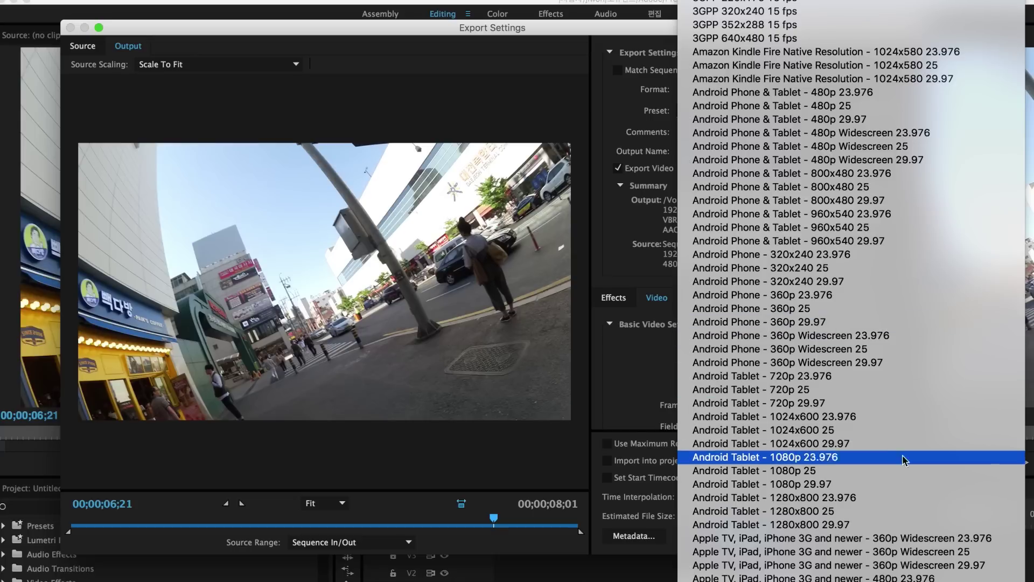
{"action": "scroll", "coordinate": [702, 397], "scroll_direction": "down", "scroll_amount": 5}
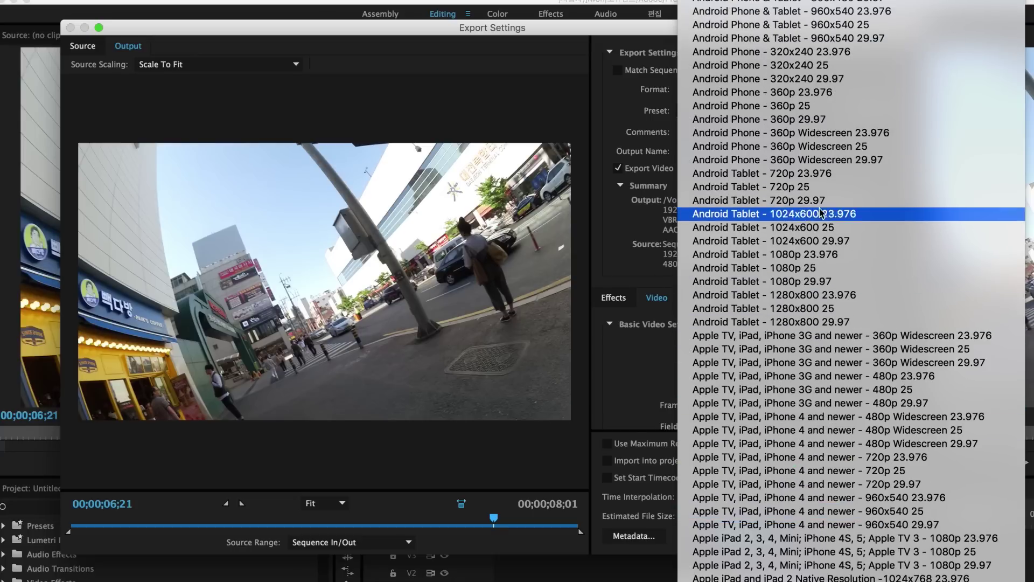
{"action": "scroll", "coordinate": [806, 248], "scroll_direction": "up", "scroll_amount": 1}
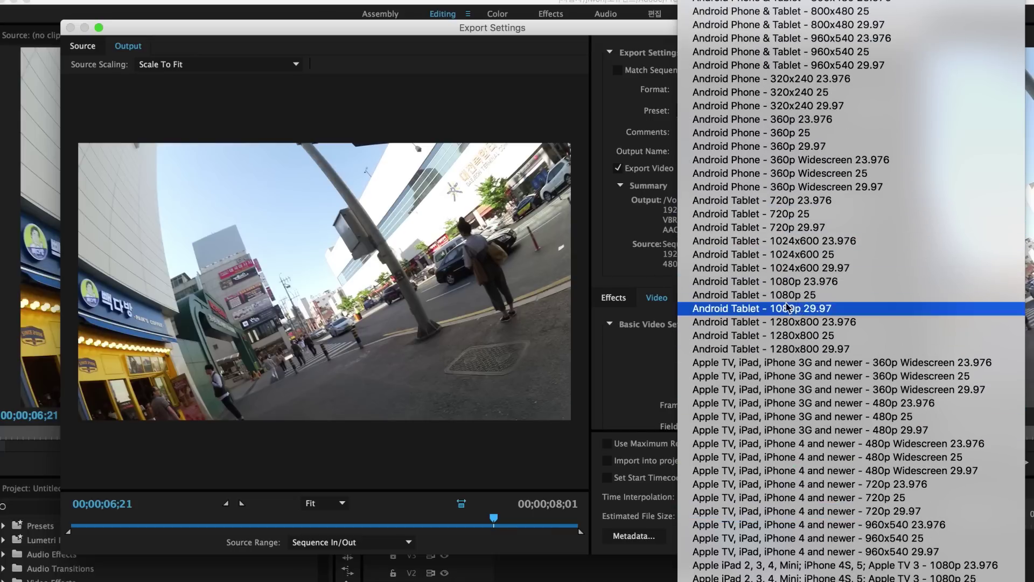
{"action": "scroll", "coordinate": [830, 335], "scroll_direction": "down", "scroll_amount": 3}
{"action": "scroll", "coordinate": [829, 335], "scroll_direction": "down", "scroll_amount": 2}
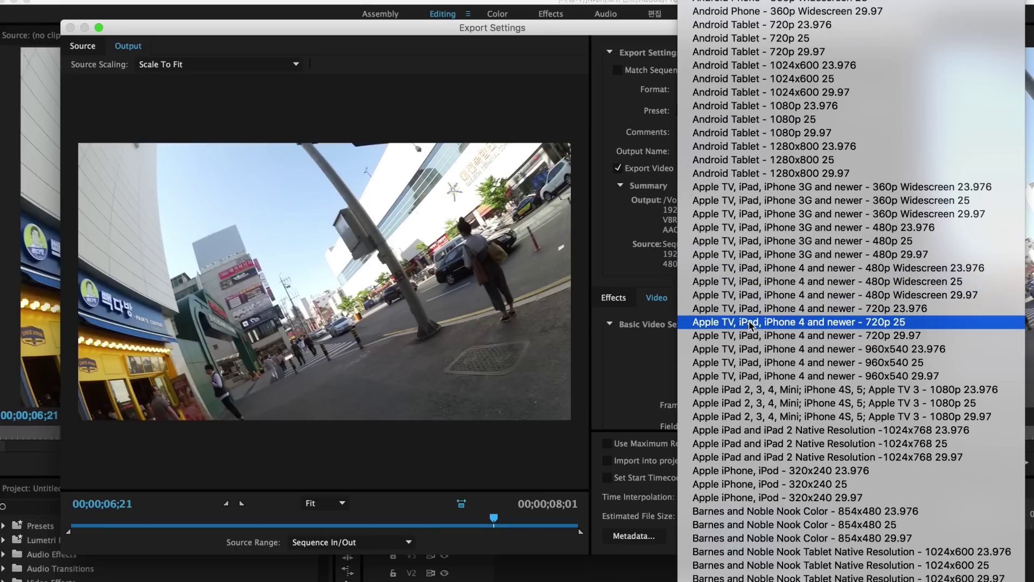
{"action": "scroll", "coordinate": [800, 352], "scroll_direction": "down", "scroll_amount": 5}
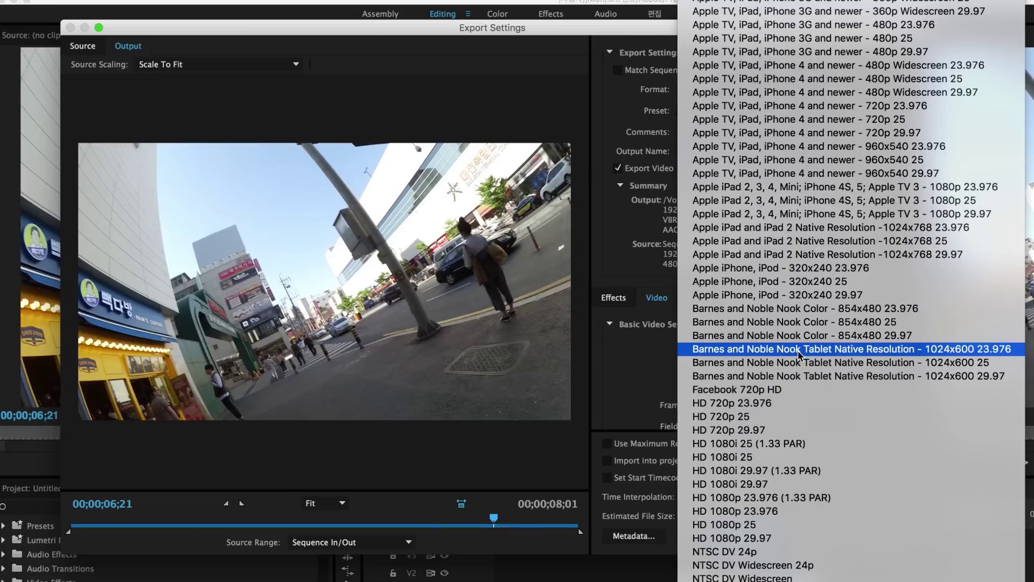
{"action": "scroll", "coordinate": [799, 430], "scroll_direction": "down", "scroll_amount": 2}
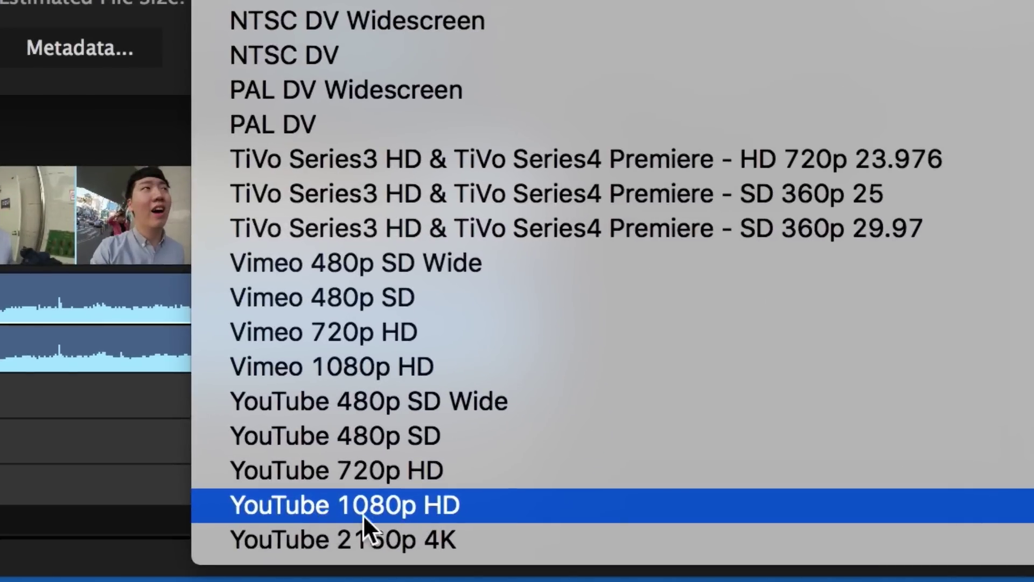
{"action": "left_click", "coordinate": [480, 504]}
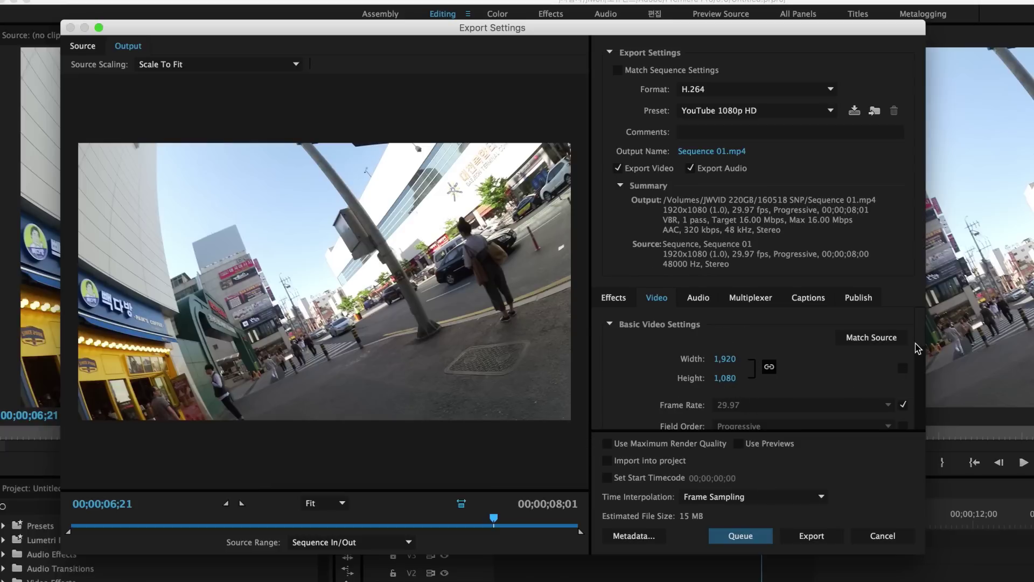
Step: Review the video and bitrate settings and set the output file to asjedjfnernjffnl.mp4 in the VIDEOCLASS/#30 folder
{"action": "scroll", "coordinate": [914, 346], "scroll_direction": "down", "scroll_amount": 3}
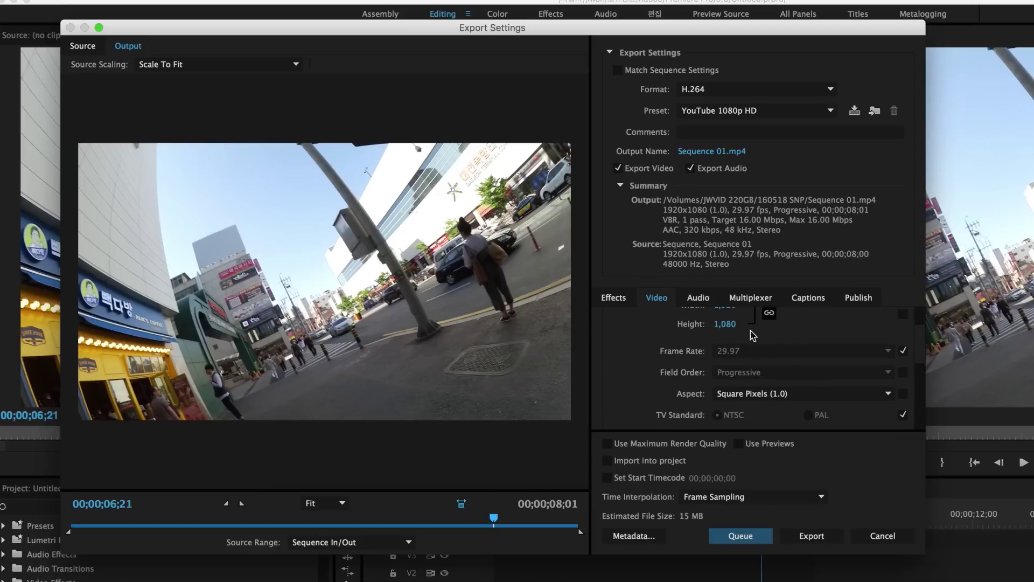
{"action": "left_click", "coordinate": [919, 347]}
{"action": "left_click_drag", "start_coordinate": [918, 347], "coordinate": [922, 401]}
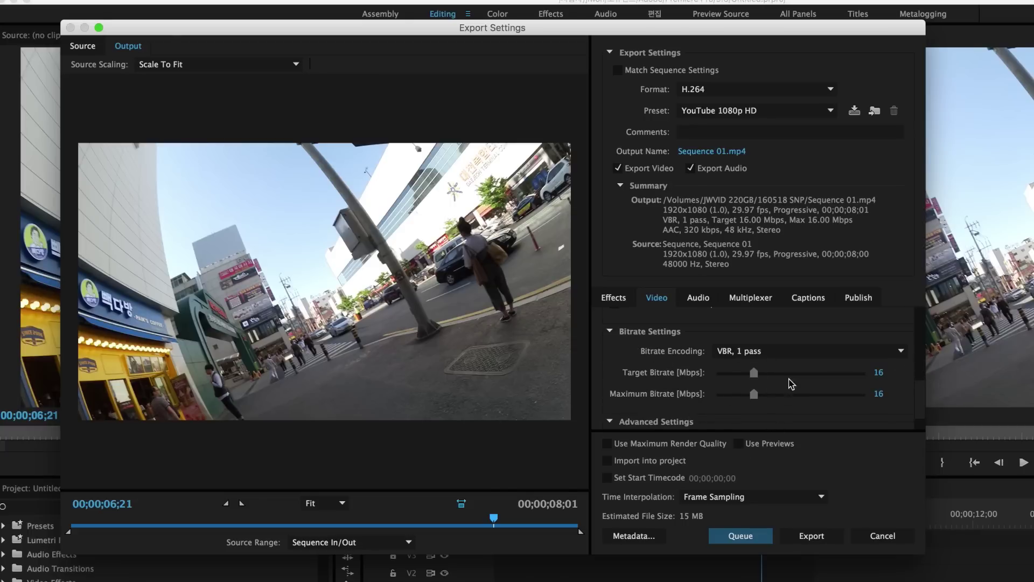
{"action": "left_click_drag", "start_coordinate": [921, 404], "coordinate": [924, 348]}
{"action": "left_click", "coordinate": [733, 150]}
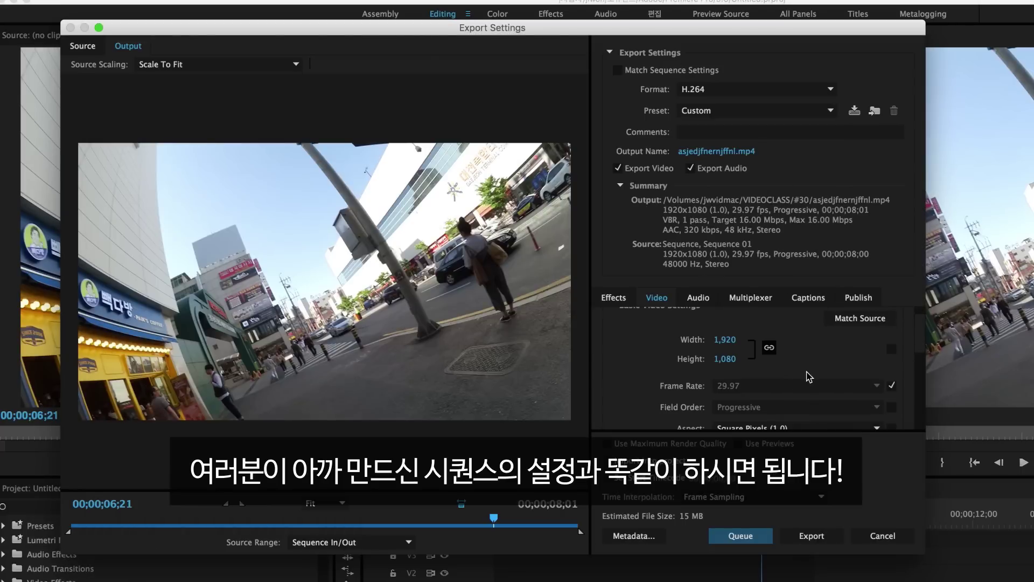
Step: Enter 16 Mbps for both the target bitrate and the maximum bitrate
{"action": "scroll", "coordinate": [902, 405], "scroll_direction": "down", "scroll_amount": 5}
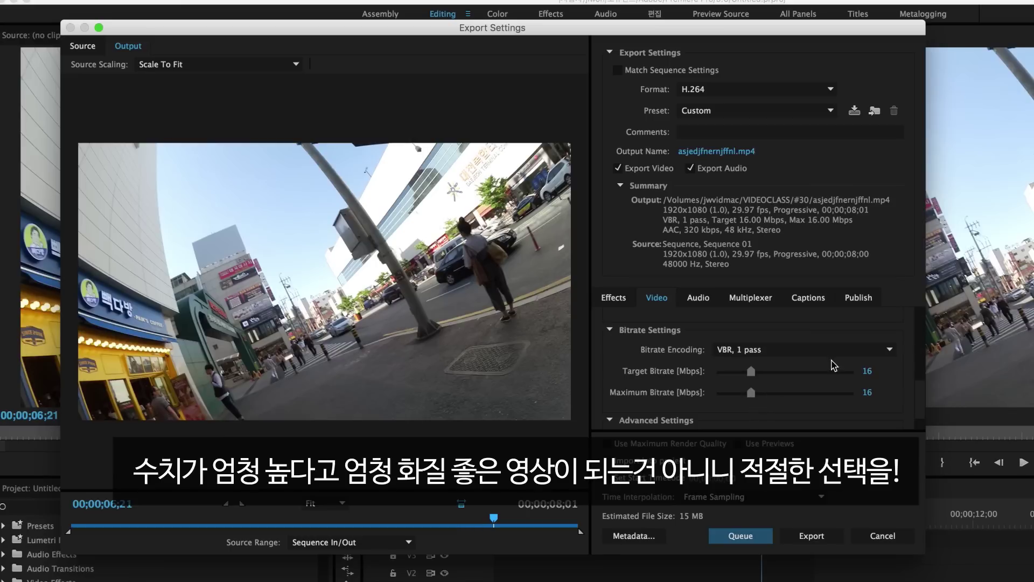
{"action": "left_click_drag", "start_coordinate": [867, 371], "coordinate": [883, 370]}
{"action": "left_click", "coordinate": [865, 370]}
{"action": "type", "text": "16"}
{"action": "left_click", "coordinate": [872, 392]}
{"action": "type", "text": "16"}
{"action": "left_click", "coordinate": [878, 399]}
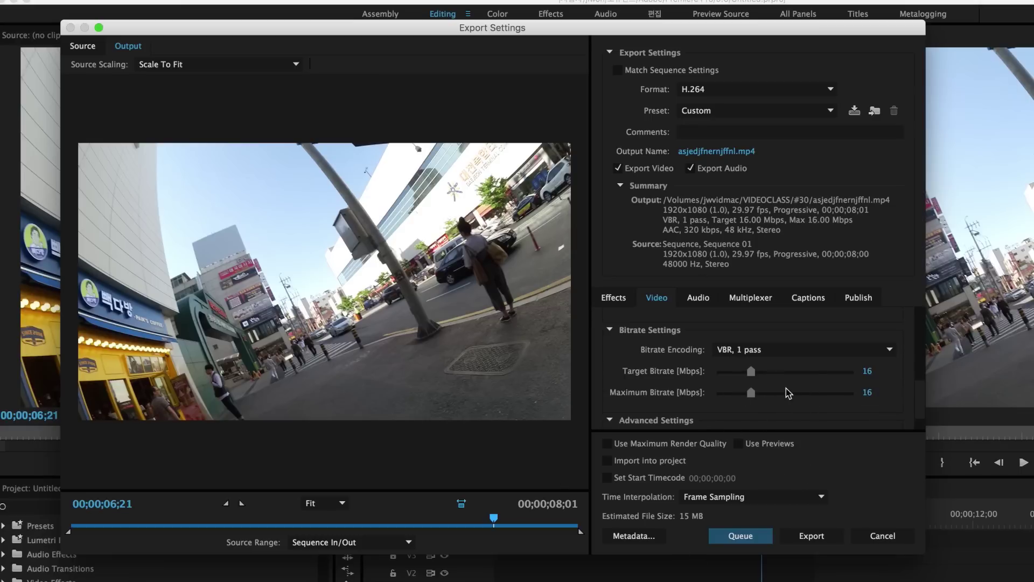
Step: Try 22 Mbps for the target and maximum bitrates, followed by a 20 Mbps target bitrate
{"action": "left_click", "coordinate": [865, 371]}
{"action": "type", "text": "22"}
{"action": "left_click", "coordinate": [869, 392]}
{"action": "type", "text": "22"}
{"action": "left_click", "coordinate": [866, 371]}
{"action": "type", "text": "20"}
{"action": "left_click", "coordinate": [872, 407]}
Step: Set the target bitrate to 30 Mbps and start exporting the sequence
{"action": "left_click", "coordinate": [867, 371]}
{"action": "type", "text": "3"}
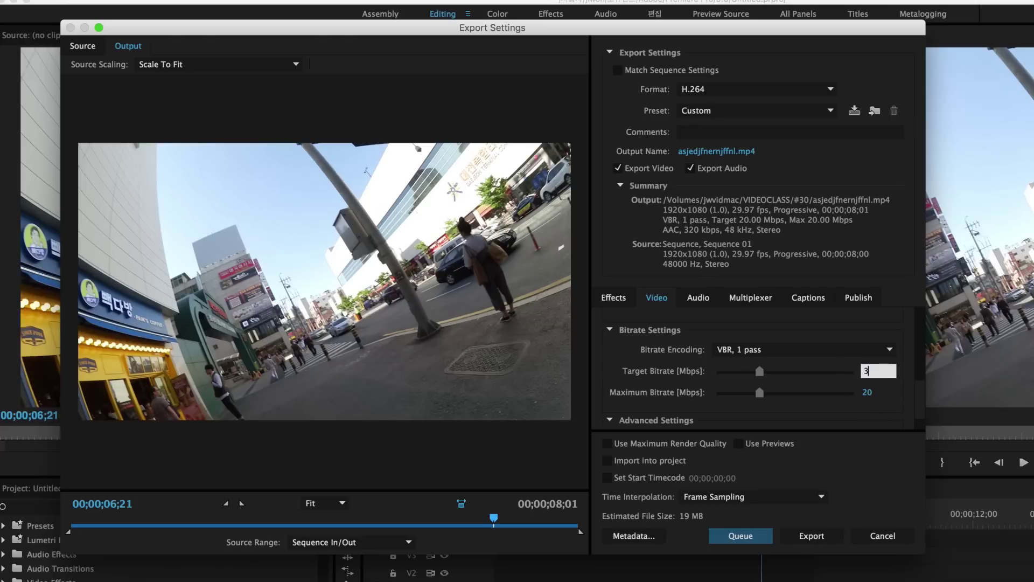
{"action": "type", "text": "0"}
{"action": "key", "text": "Return"}
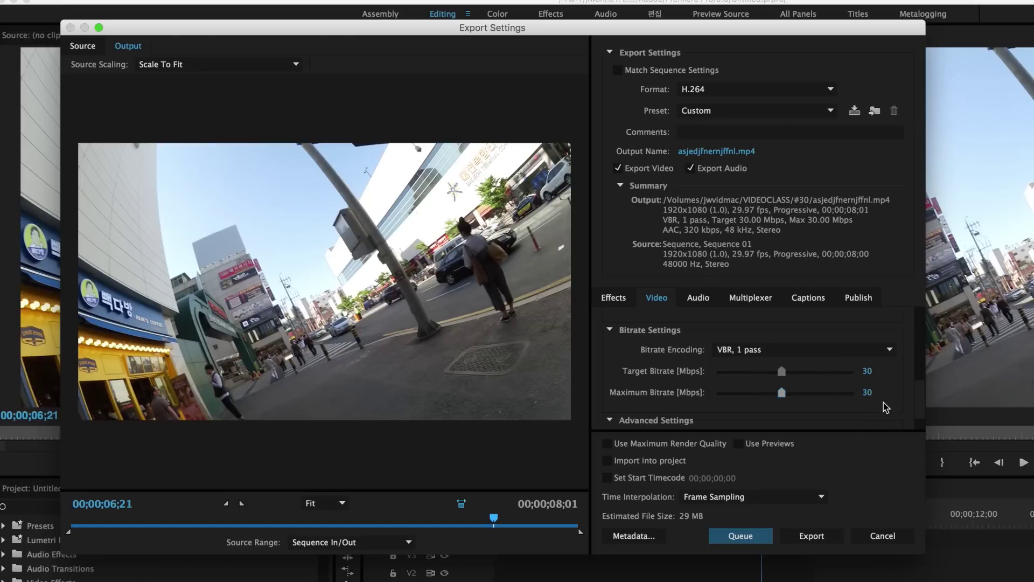
{"action": "scroll", "coordinate": [885, 408], "scroll_direction": "down", "scroll_amount": 2}
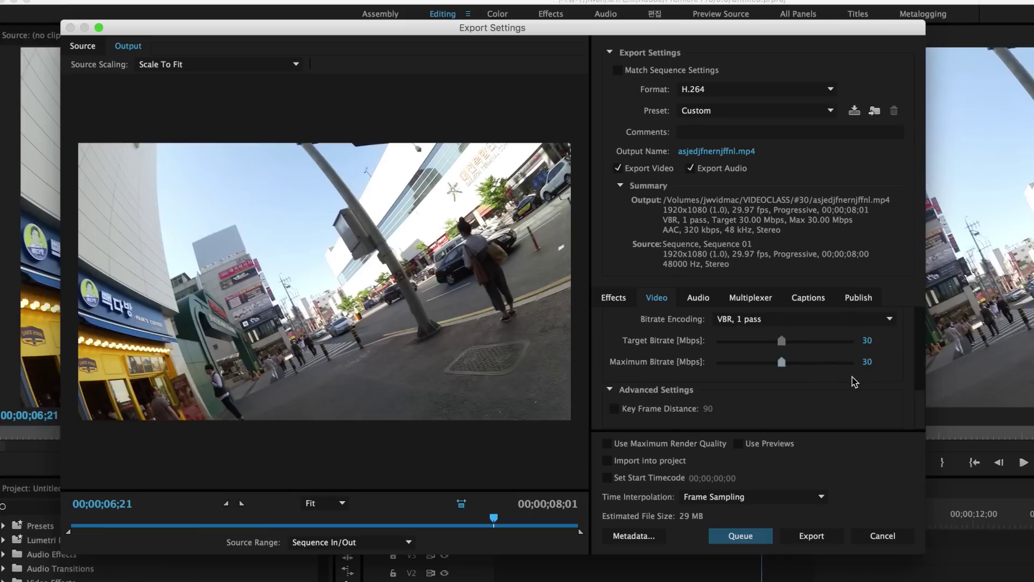
{"action": "left_click", "coordinate": [814, 540]}
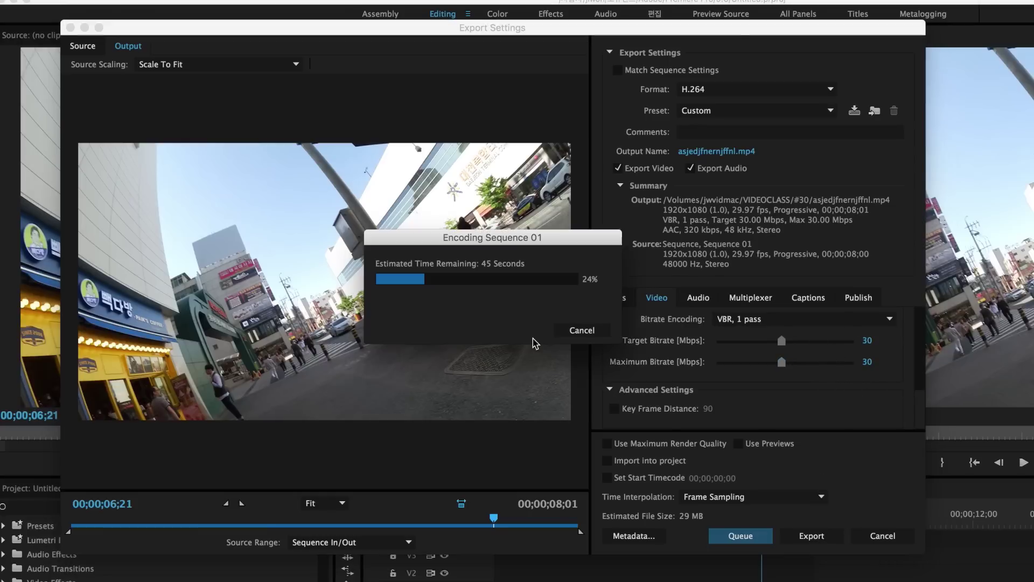